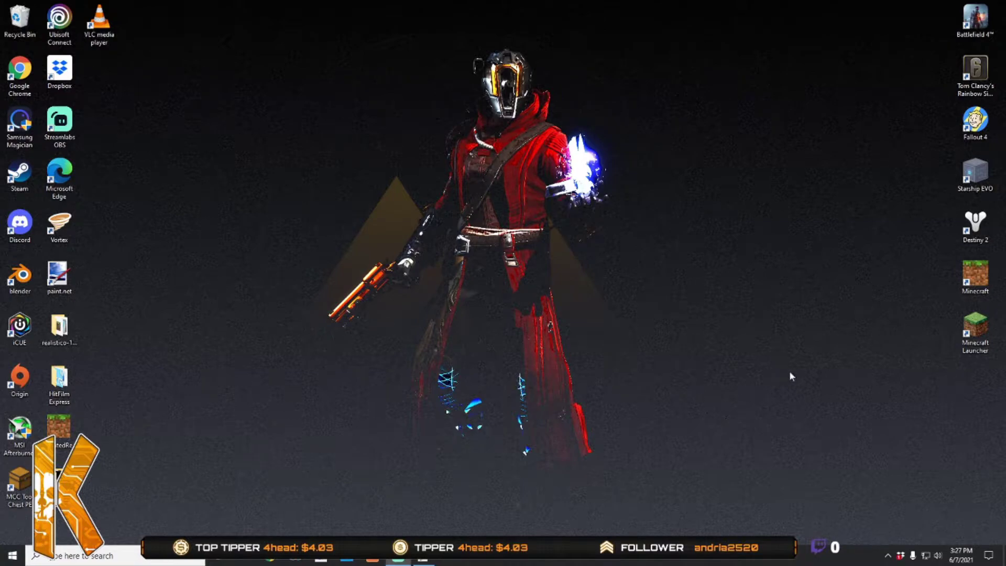
# - Launch Destiny 2 and capture a screenshot of the Hunter on the character selection screen
pyautogui.doubleClick(975, 224)
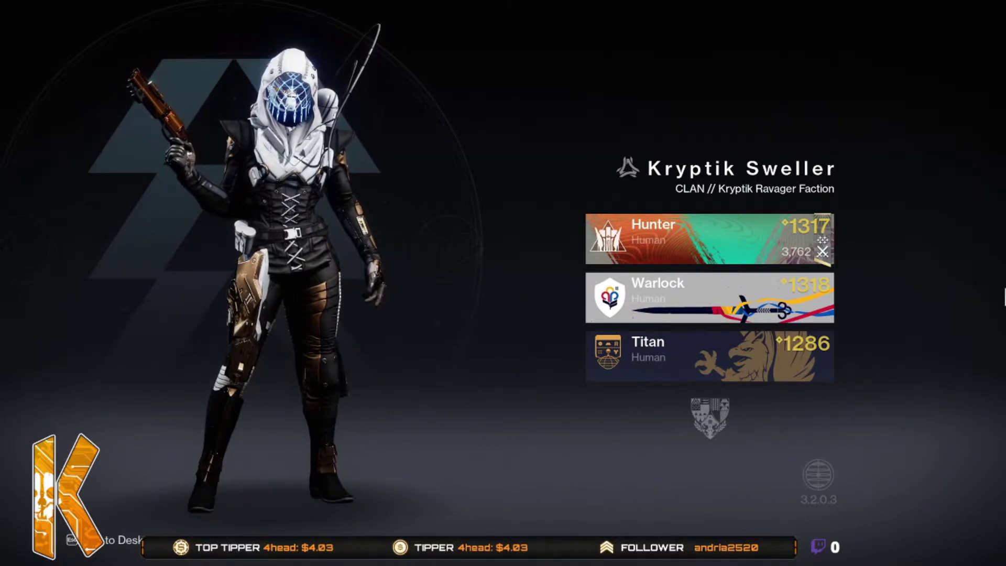
pyautogui.press('F12')
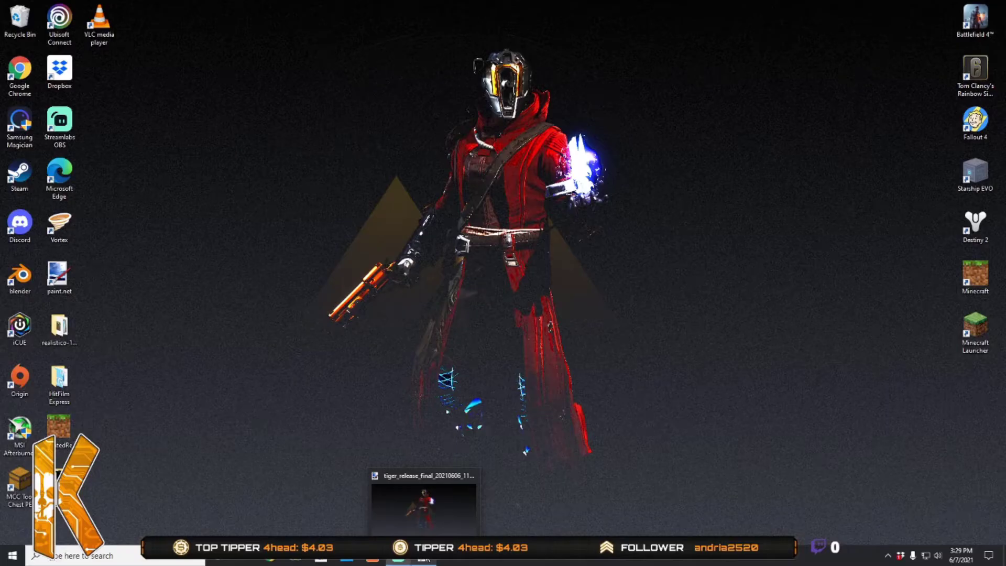
# - Switch to paint.net and create a new blank image with the suggested dimensions
pyautogui.click(414, 477)
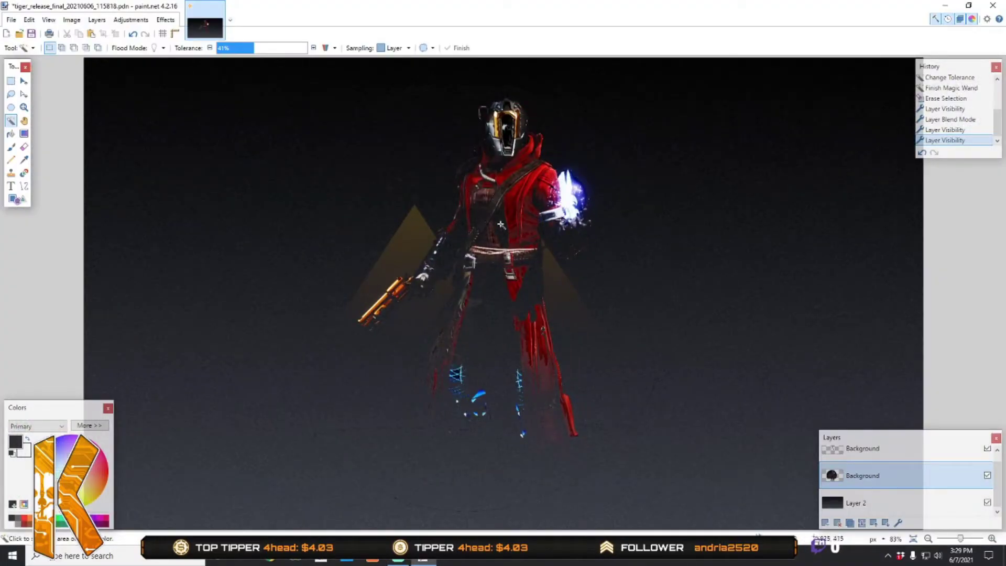
pyautogui.click(11, 20)
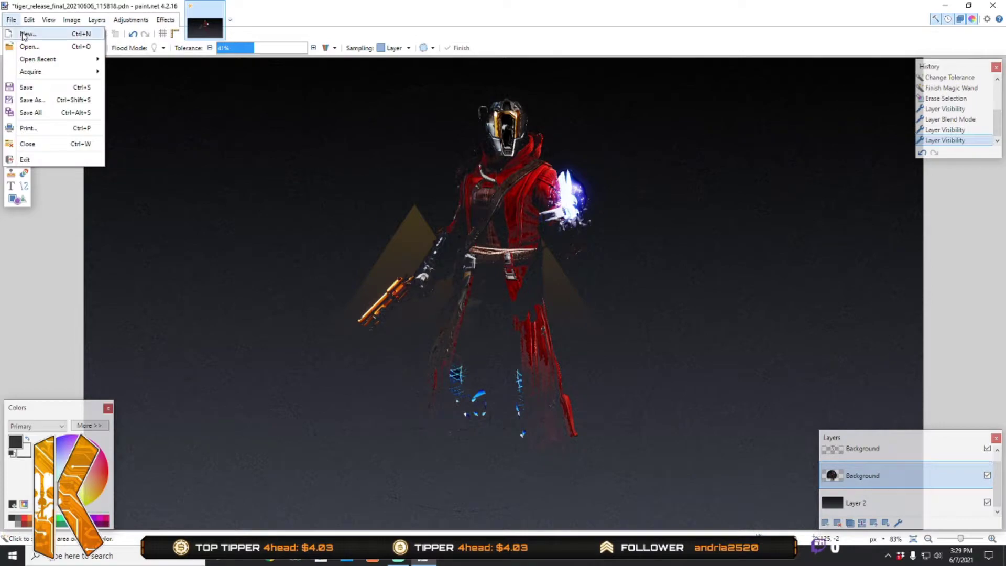
pyautogui.click(21, 31)
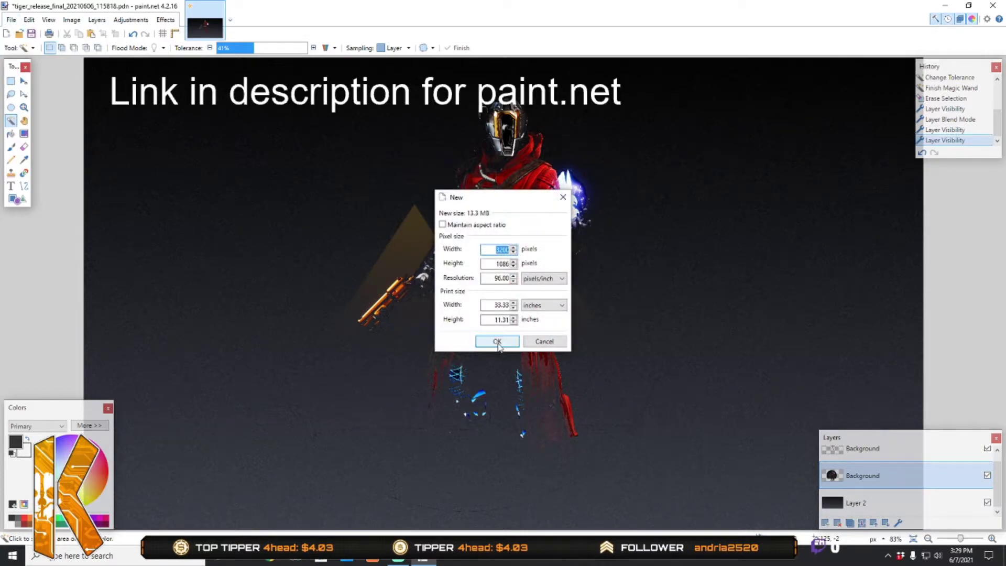
pyautogui.click(489, 343)
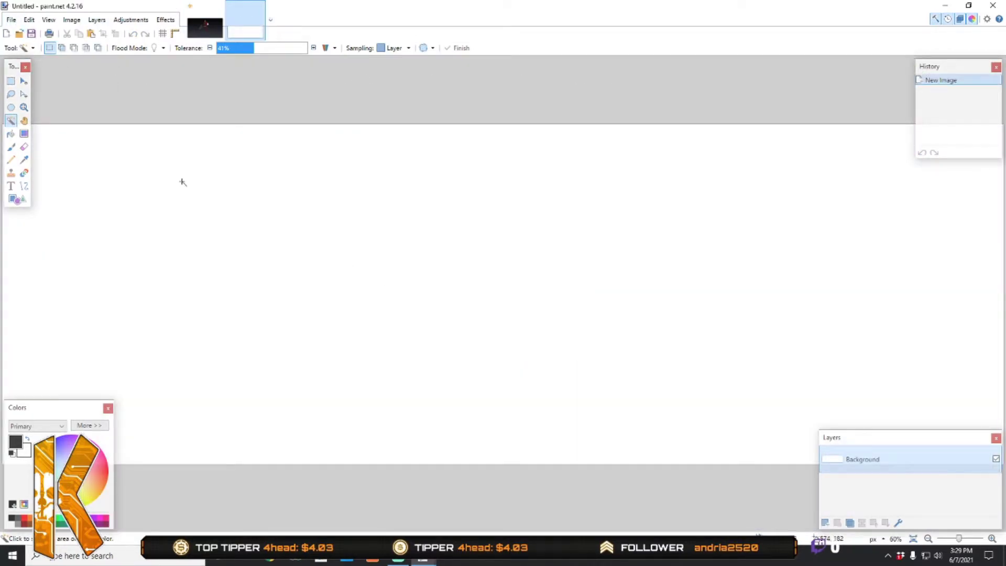
# - Open the Hunter screenshot tiger_release_final_20210607_152919.png from the Documents/Destiny 2/Screenshots folder
pyautogui.click(11, 19)
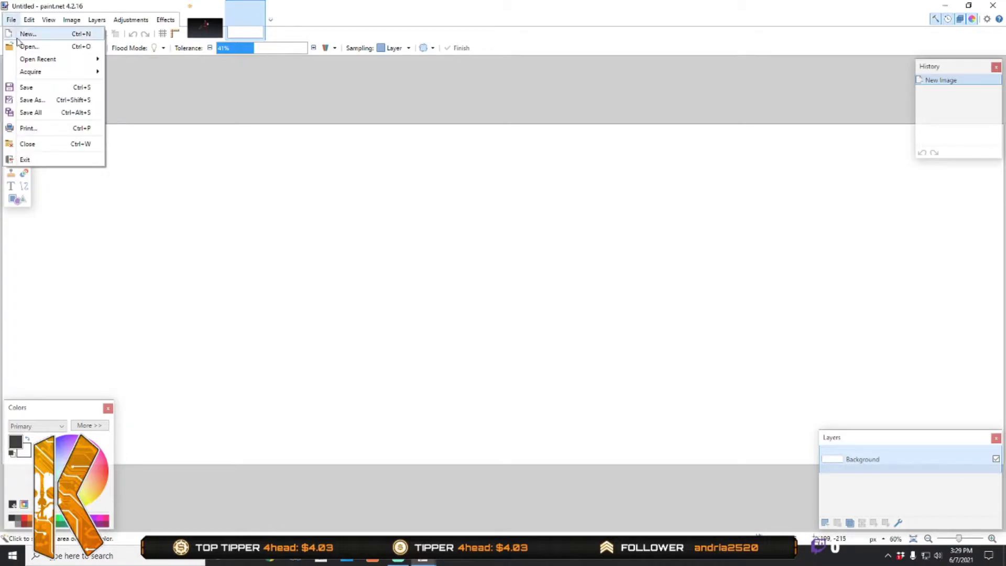
pyautogui.click(30, 47)
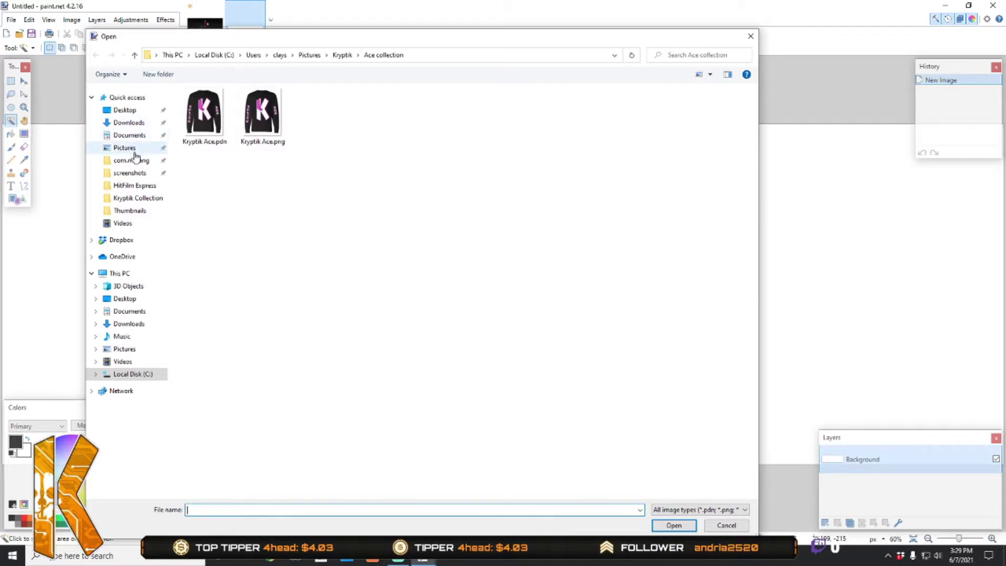
pyautogui.click(131, 138)
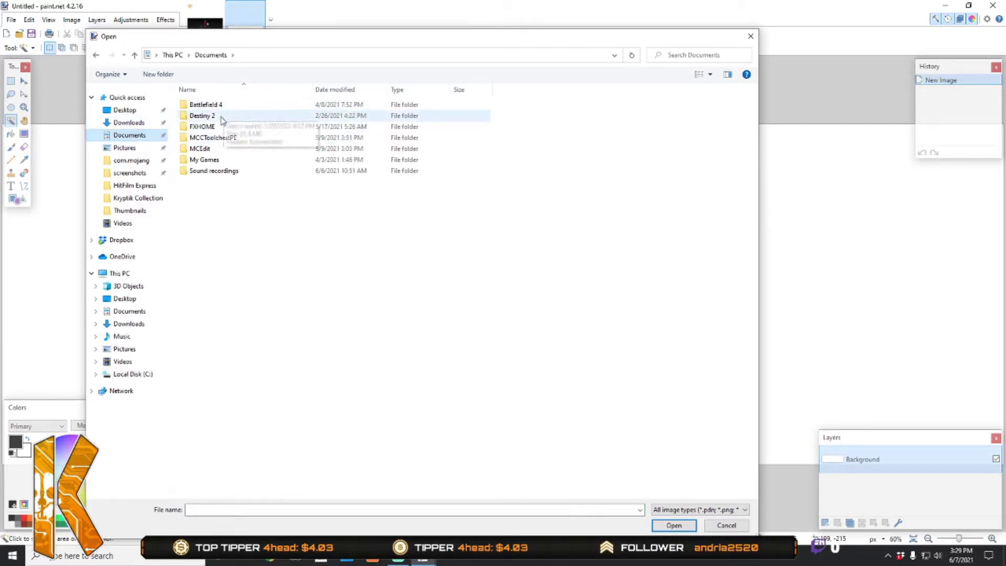
pyautogui.doubleClick(219, 117)
pyautogui.doubleClick(216, 106)
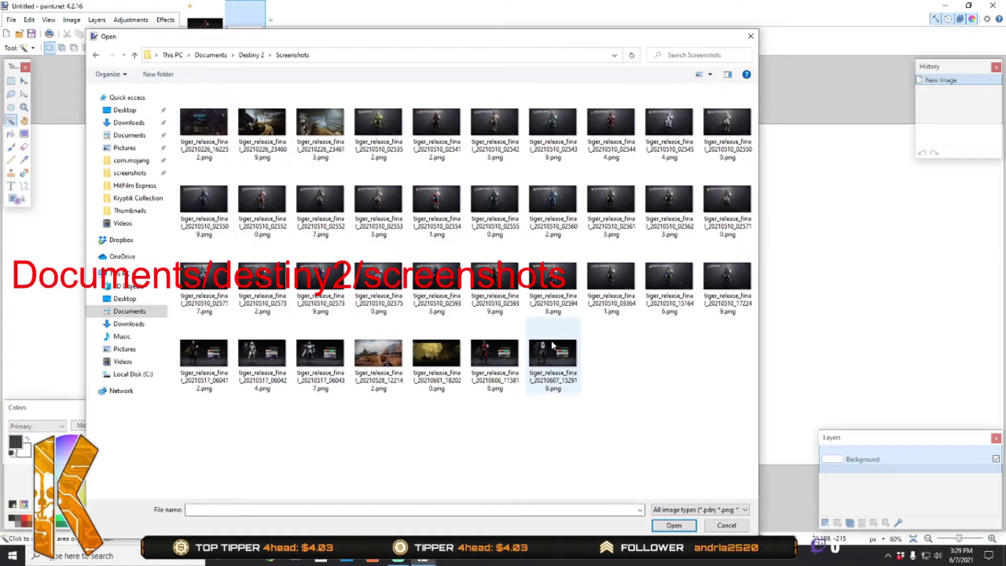
pyautogui.doubleClick(556, 357)
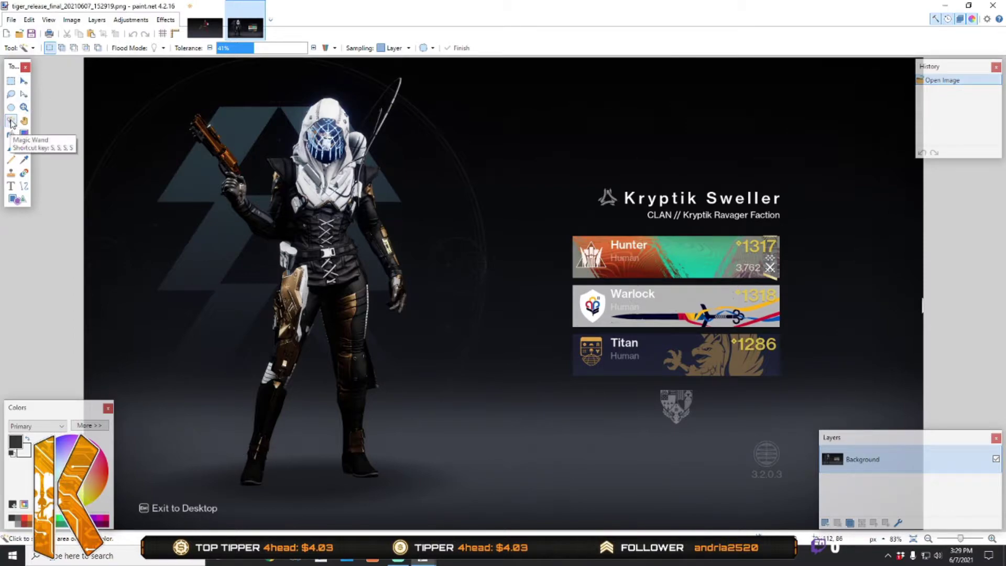
# - Select the dark background above the character name with the Magic Wand at 19% tolerance and erase it
pyautogui.click(557, 148)
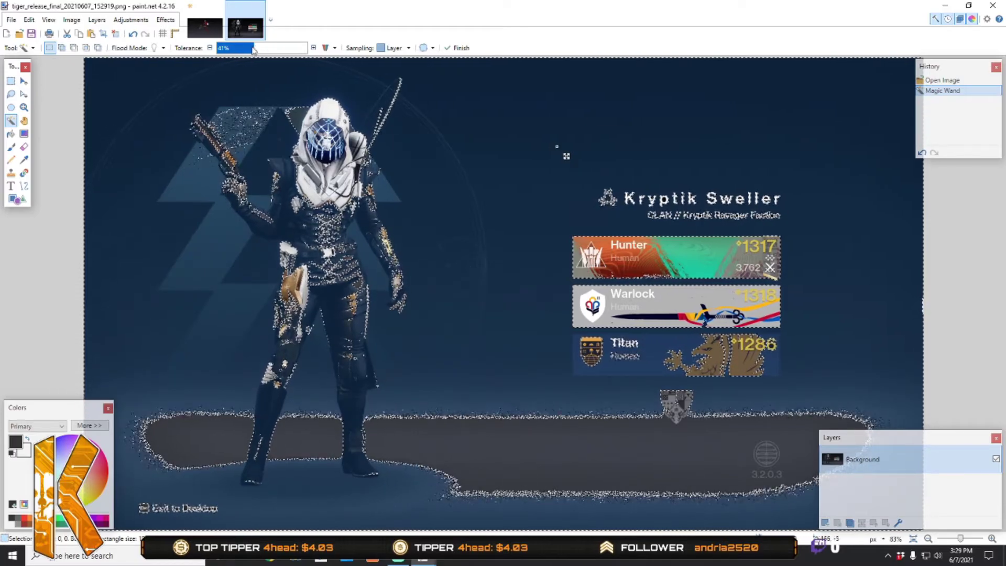
pyautogui.moveTo(253, 49); pyautogui.dragTo(231, 51)
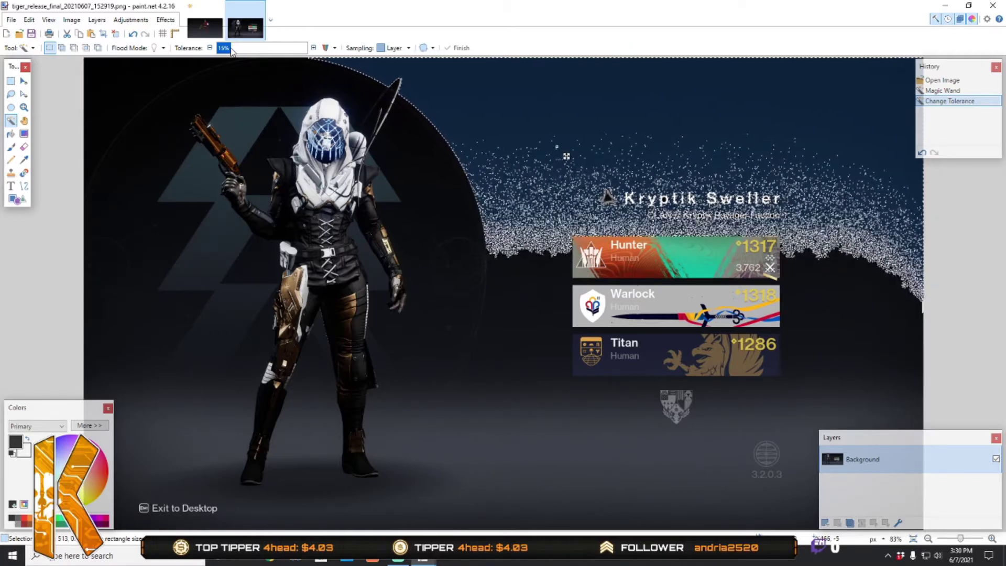
pyautogui.moveTo(231, 50); pyautogui.dragTo(236, 53)
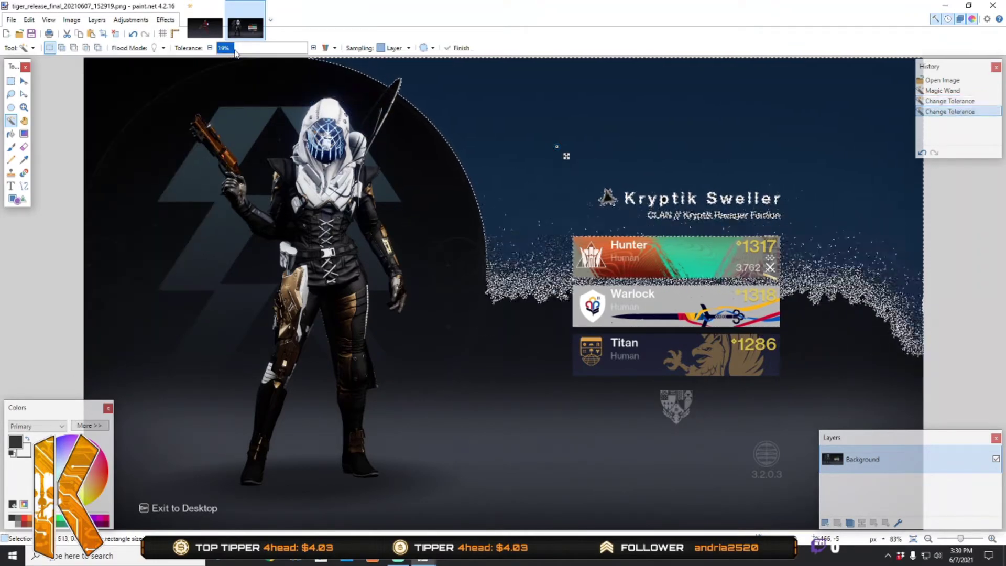
pyautogui.press('Delete')
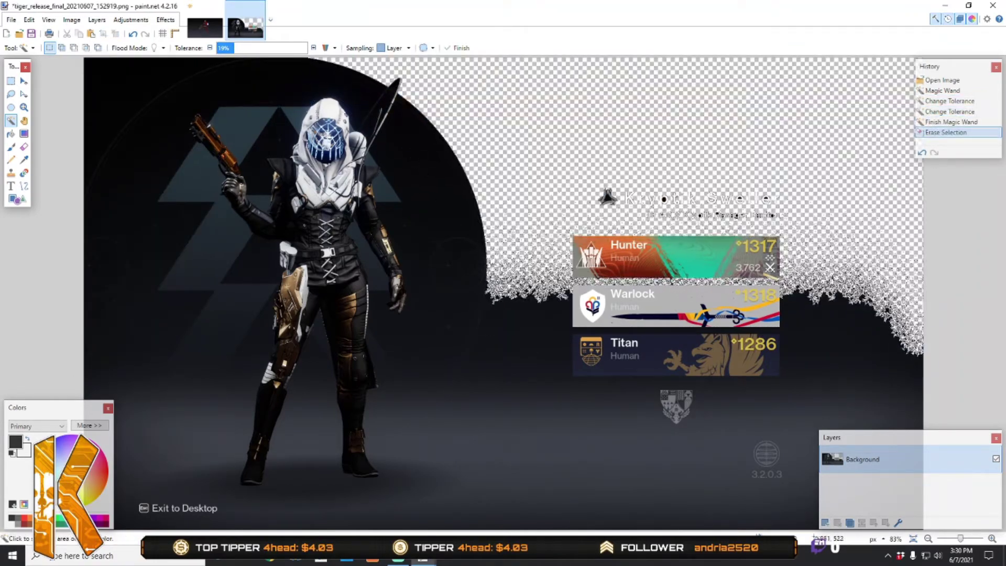
# - Erase the dark corner outside the emblem circle, behind the Hunter's gun side, using the Magic Wand
pyautogui.click(517, 331)
pyautogui.keyDown('ctrl'); pyautogui.click(128, 86); pyautogui.keyUp('ctrl')
pyautogui.press('Delete')
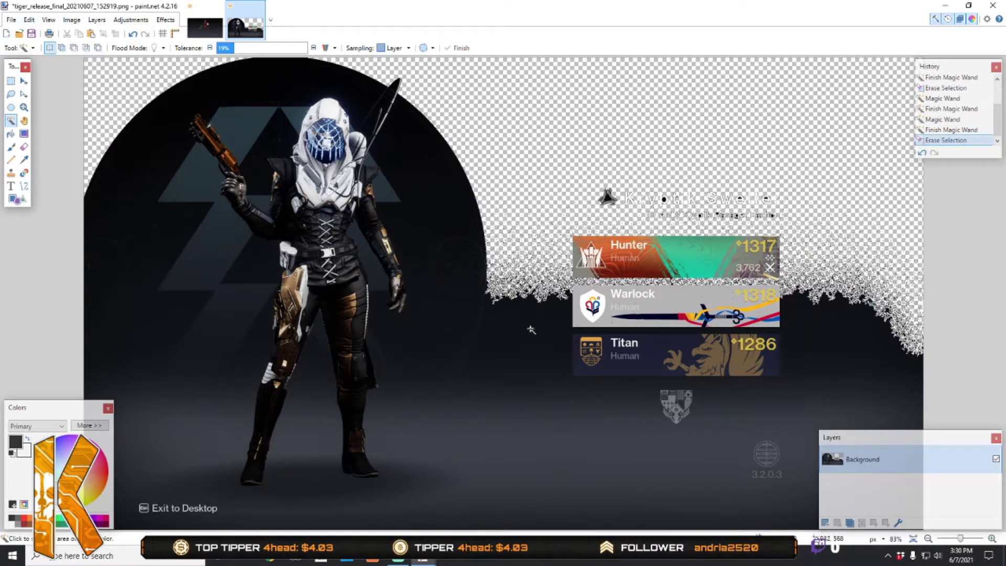
# - Draw an elliptical selection around the Hunter and stretch its outline outward to cover the emblem circle's side and upper edges
pyautogui.click(10, 107)
pyautogui.moveTo(84, 54); pyautogui.dragTo(485, 481)
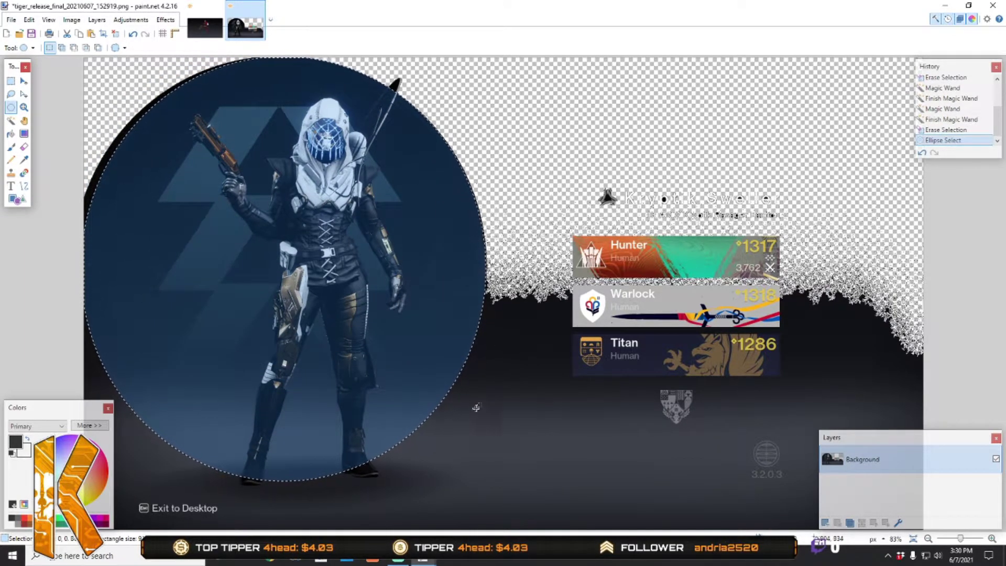
pyautogui.click(24, 94)
pyautogui.moveTo(83, 269); pyautogui.dragTo(74, 269)
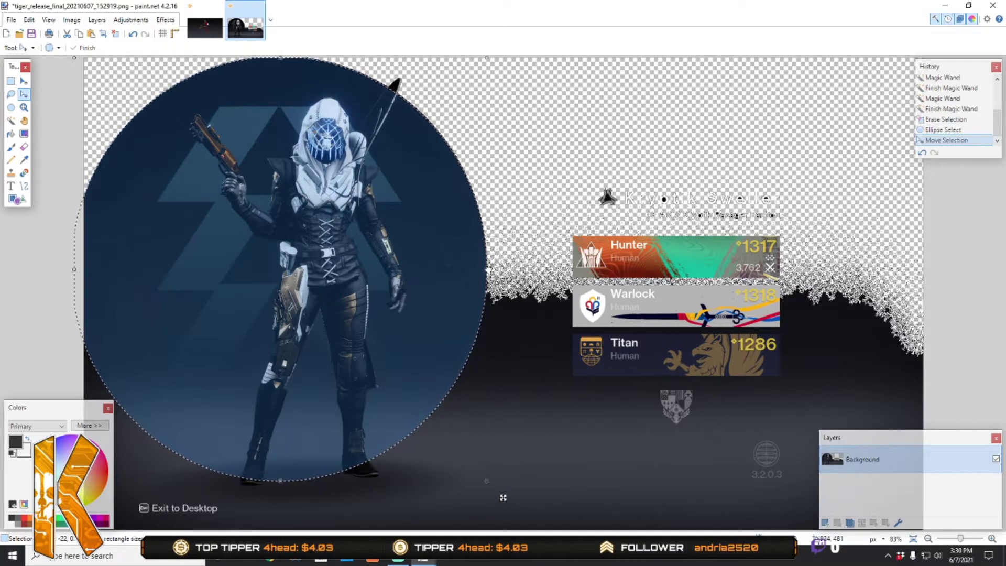
pyautogui.click(281, 269)
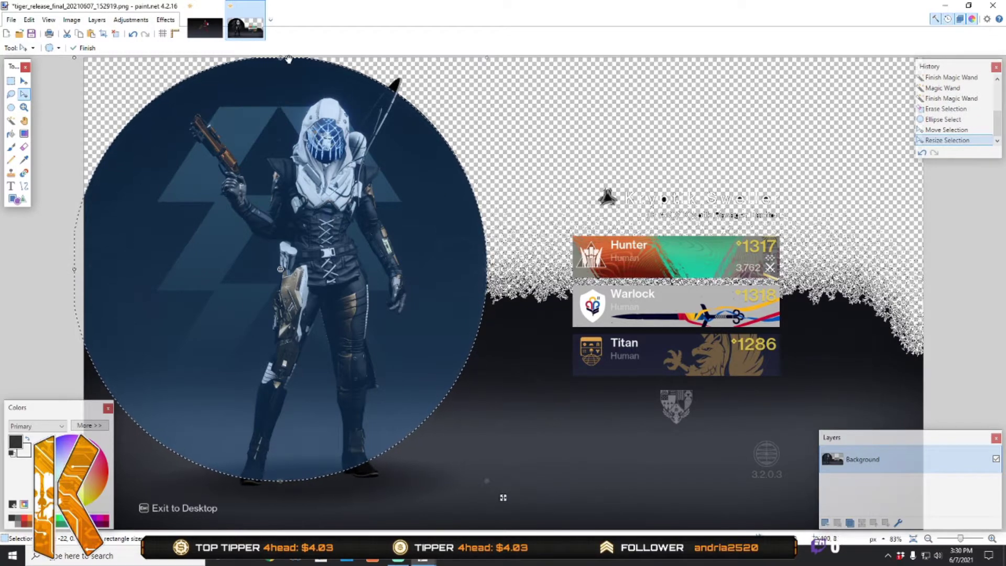
pyautogui.moveTo(278, 57); pyautogui.dragTo(288, 34)
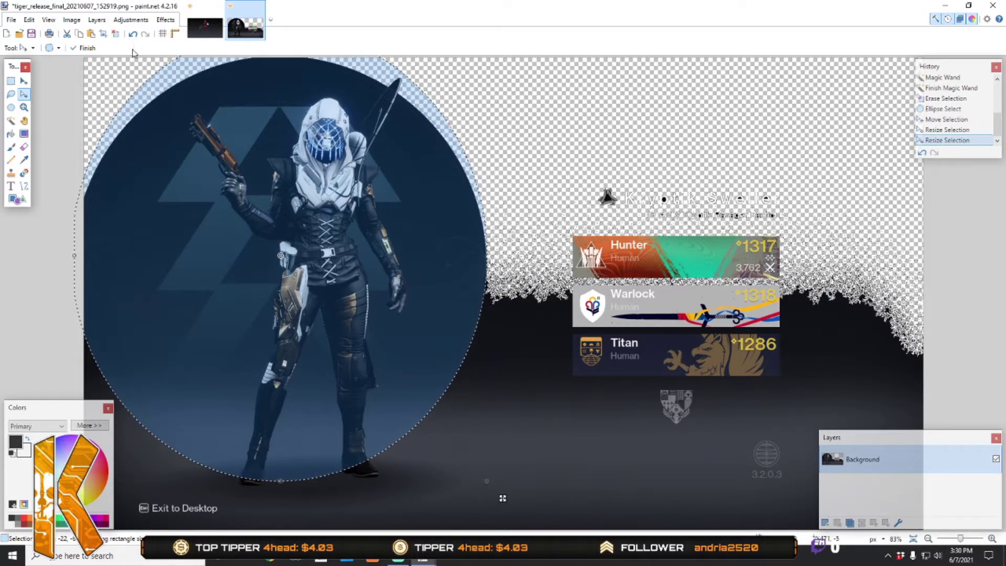
# - Set the Magic Wand to Invert mode with 100% tolerance and try inverting the elliptical selection, undoing the trial selections
pyautogui.click(11, 120)
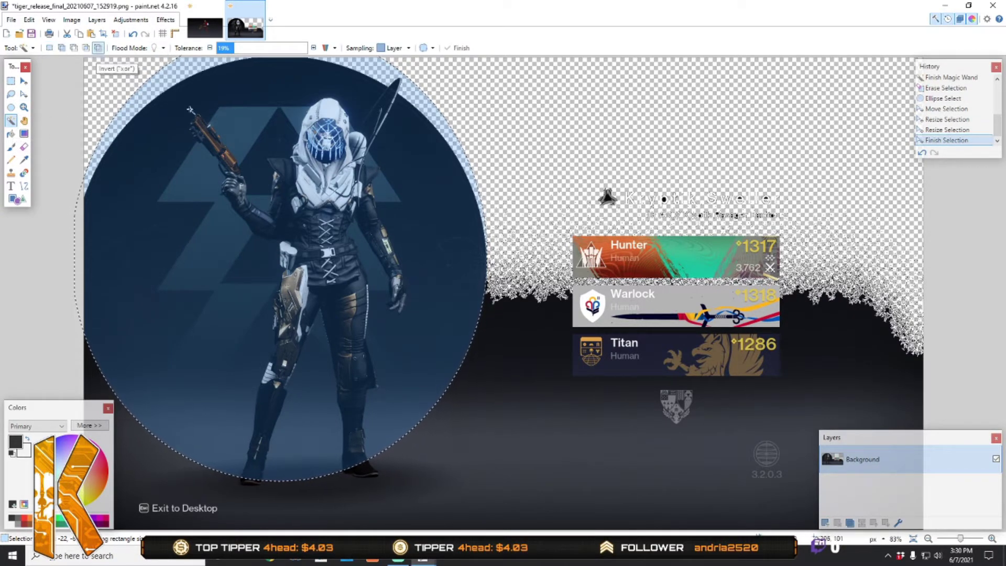
pyautogui.click(507, 358)
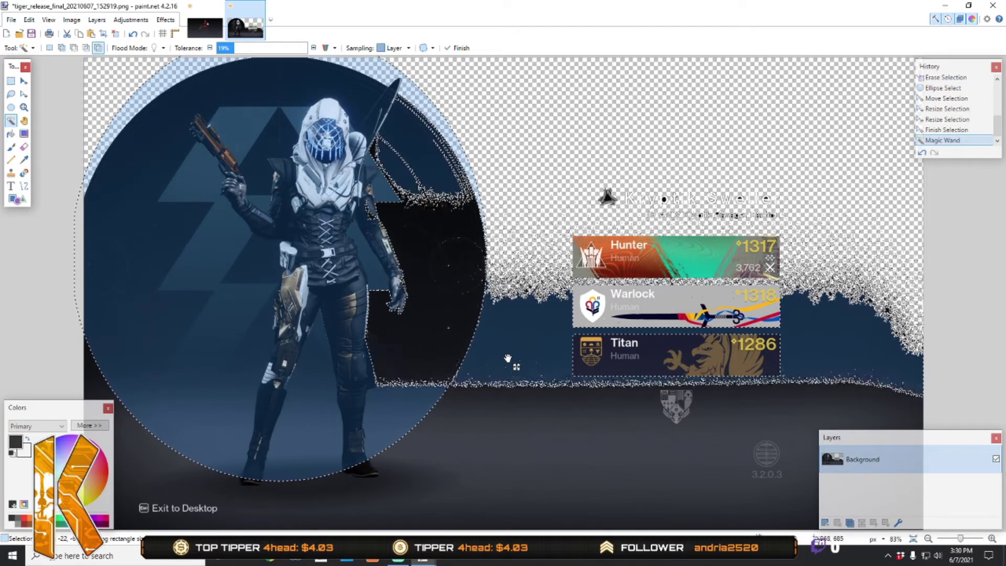
pyautogui.hotkey('ctrl', 'z')
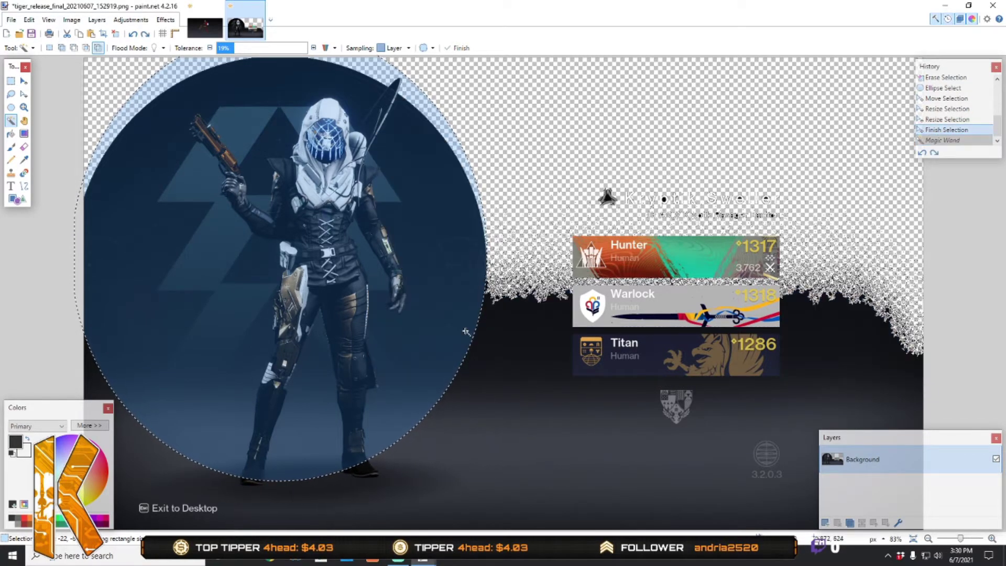
pyautogui.moveTo(233, 48); pyautogui.dragTo(308, 48)
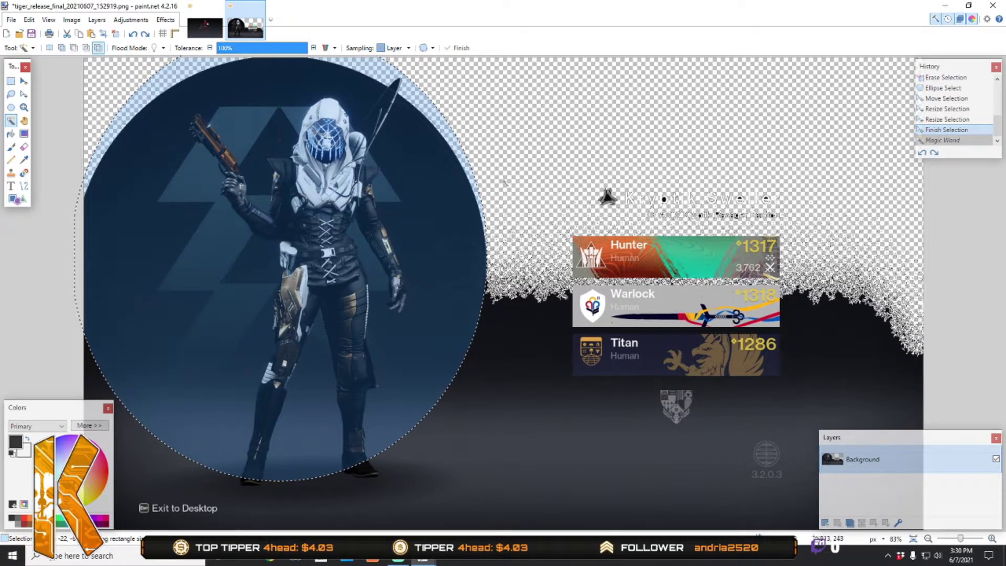
pyautogui.click(522, 216)
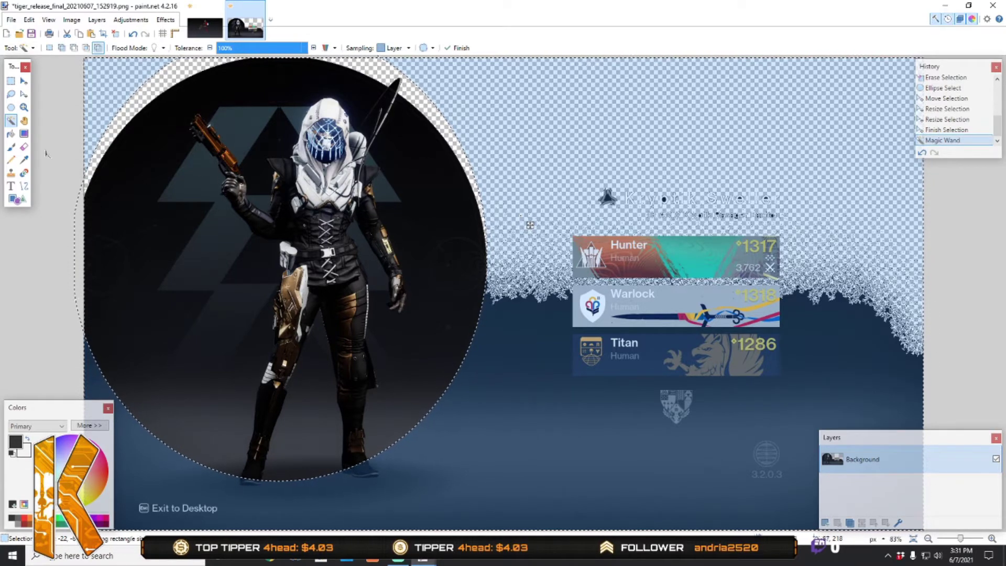
pyautogui.hotkey('ctrl', 'z')
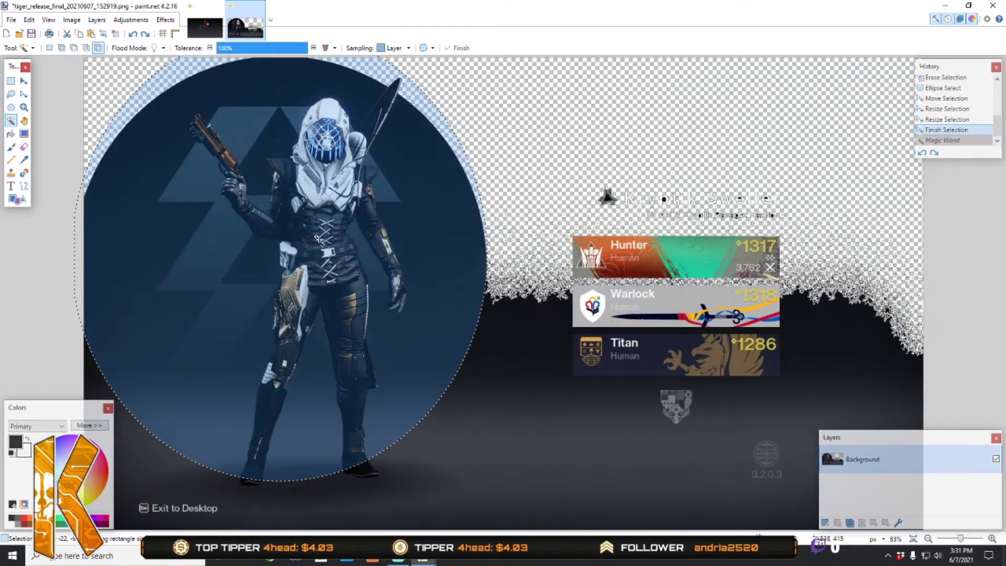
# - Extend the elliptical selection below the Hunter's feet and erase everything outside it using the Magic Wand in Invert mode
pyautogui.click(23, 93)
pyautogui.moveTo(278, 480); pyautogui.dragTo(280, 510)
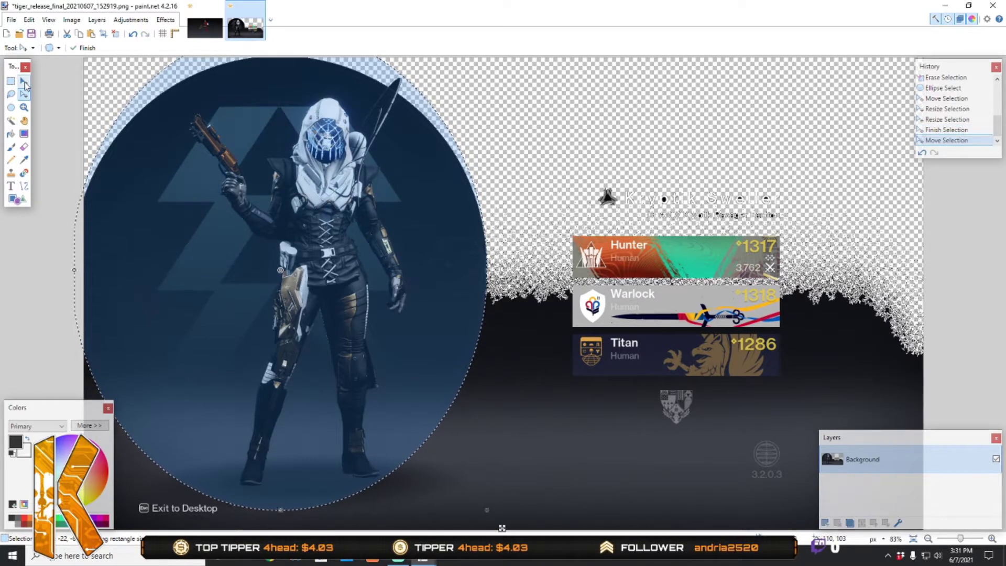
pyautogui.click(10, 120)
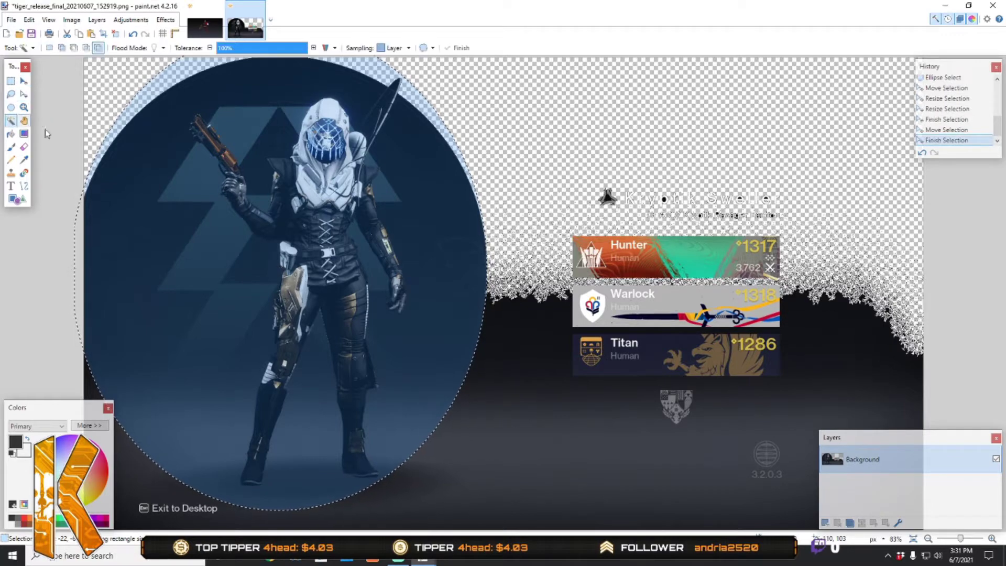
pyautogui.click(551, 176)
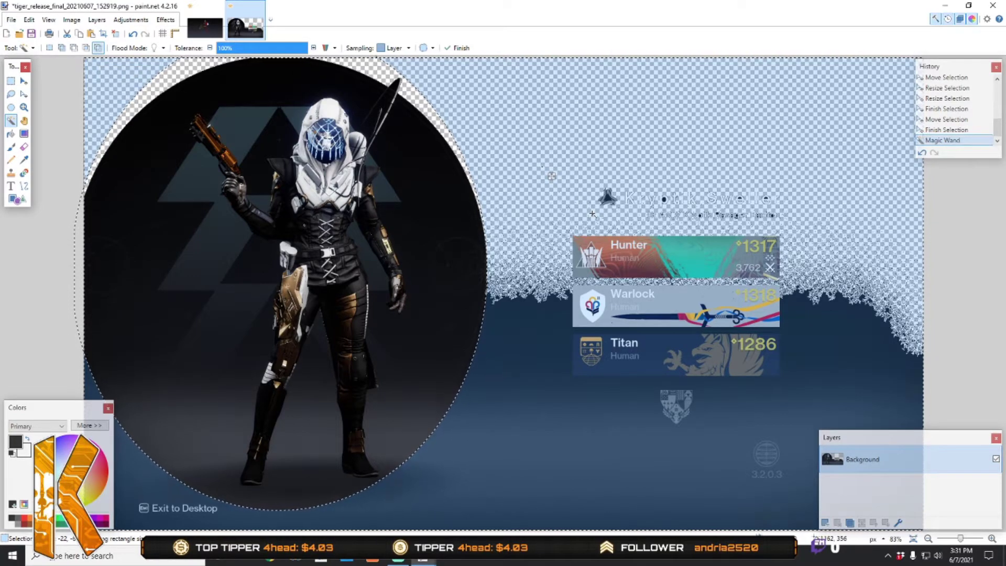
pyautogui.press('Delete')
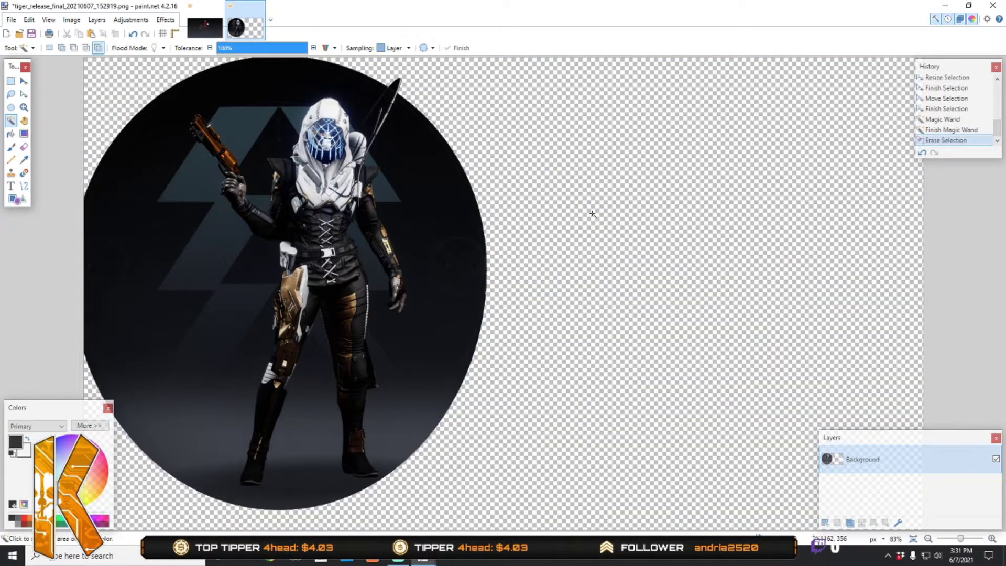
# - Move the oval cutout of the Hunter to about the middle of the canvas and deselect it
pyautogui.click(24, 80)
pyautogui.hotkey('ctrl', 'a')
pyautogui.moveTo(194, 176); pyautogui.dragTo(361, 181)
pyautogui.hotkey('ctrl', 'd')
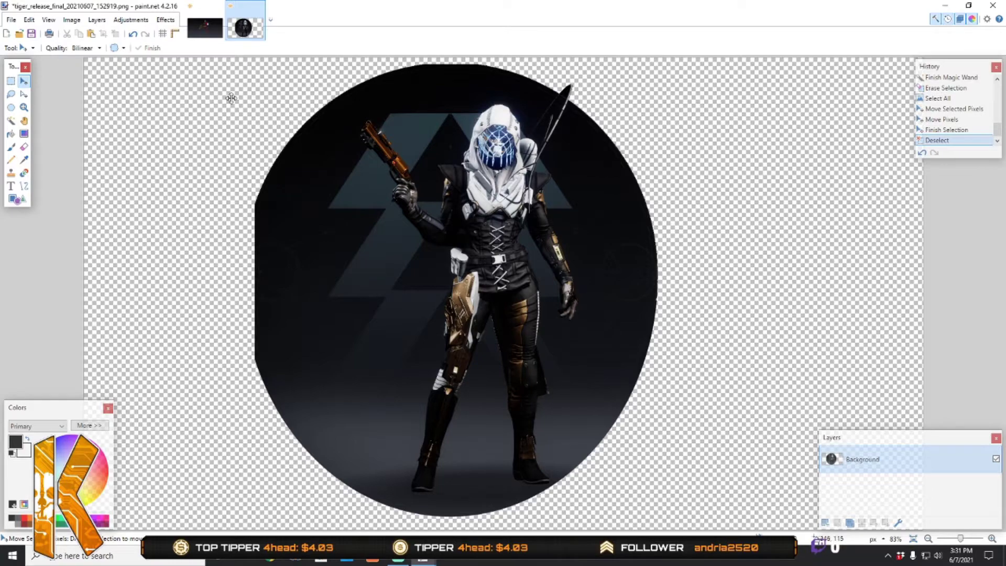
# - Sample the grey backdrop near the Hunter's feet as the secondary color and the black at the oval's upper edge as the primary color
pyautogui.click(205, 27)
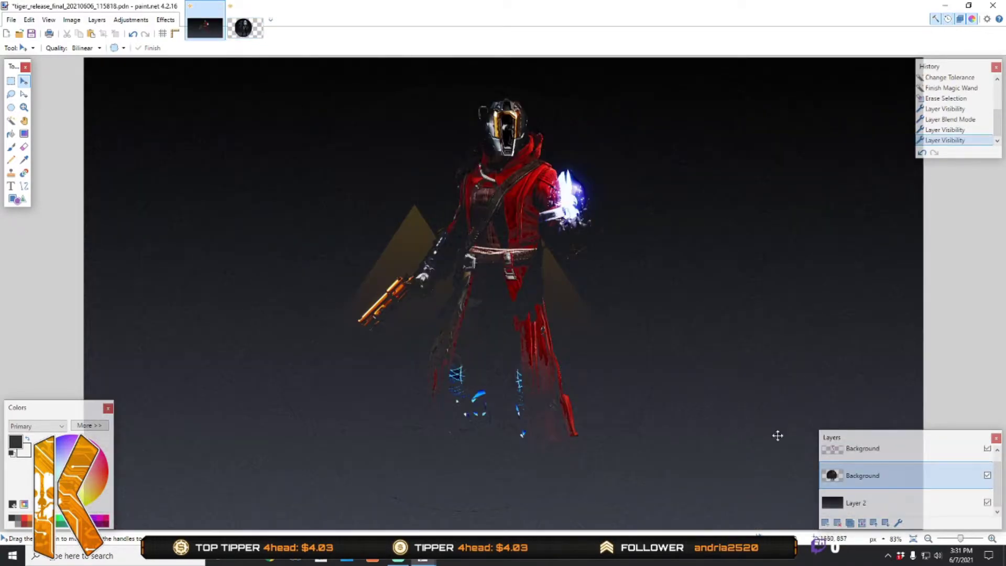
pyautogui.click(244, 27)
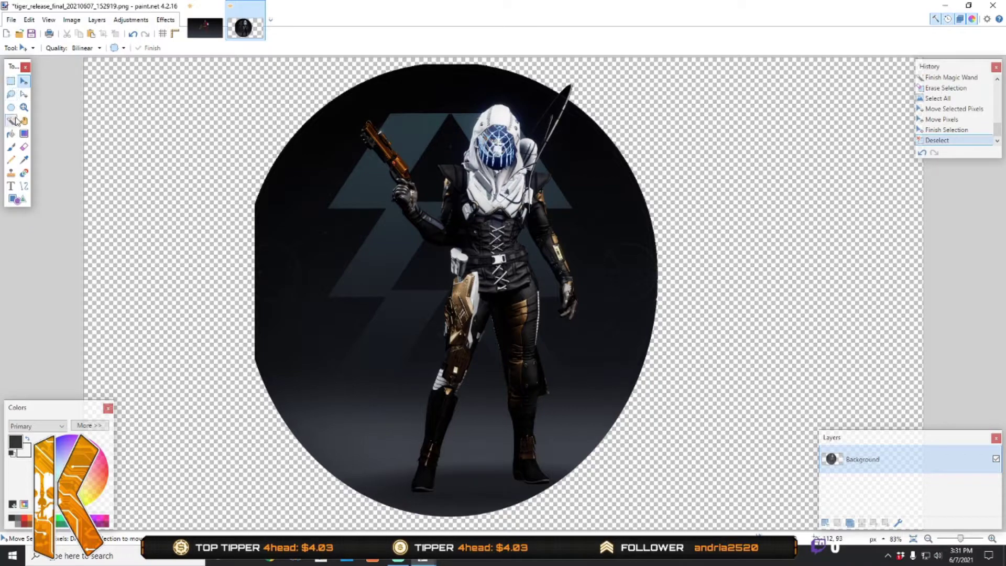
pyautogui.click(24, 159)
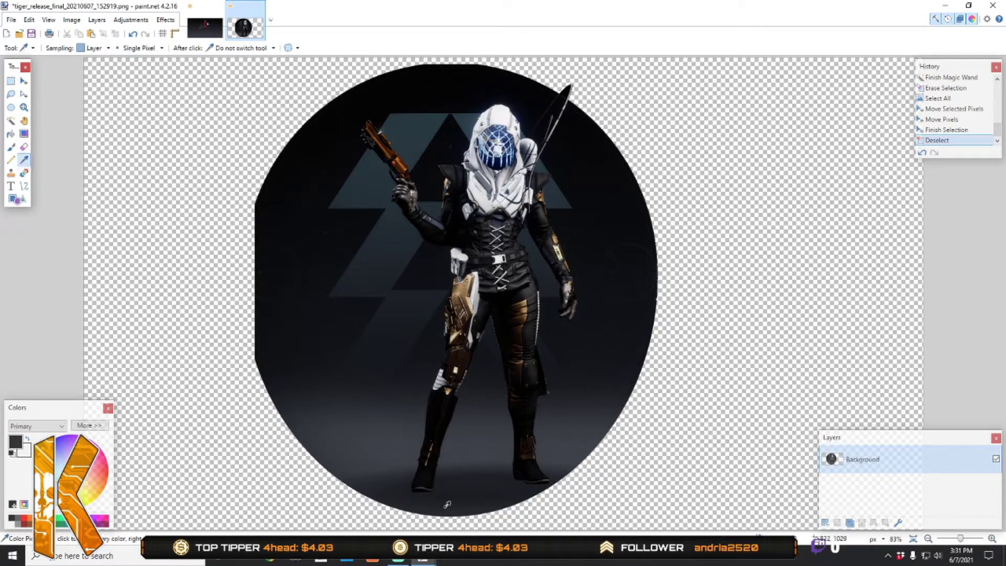
pyautogui.click(399, 446)
pyautogui.click(27, 438)
pyautogui.click(443, 73)
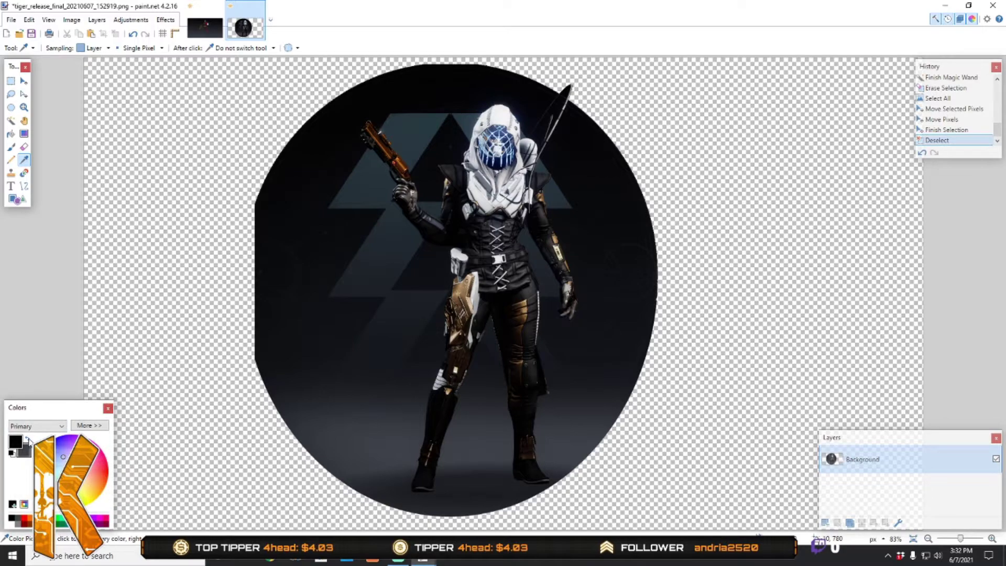
# - Swap the primary and secondary colors and add a new layer beneath the Hunter's layer for a gradient background
pyautogui.click(28, 439)
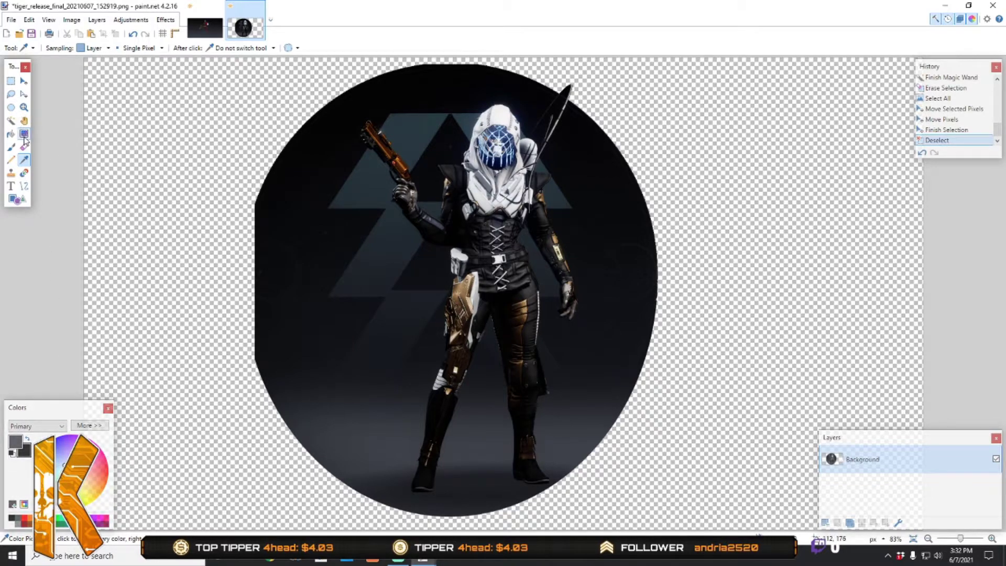
pyautogui.click(23, 133)
pyautogui.click(826, 522)
pyautogui.click(885, 522)
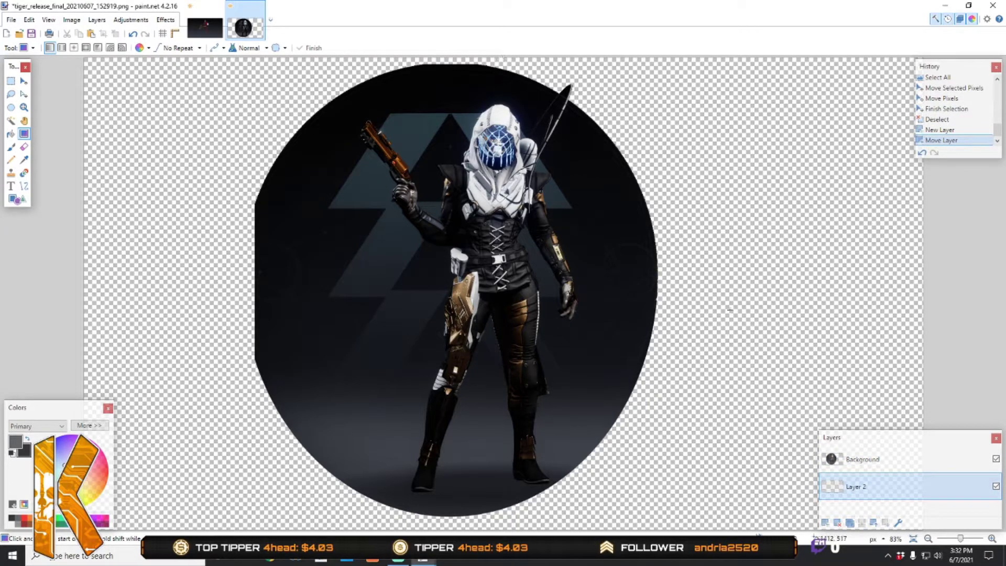
# - Fill the new layer with a linear gradient running from grey at the canvas's lower edge to black at its upper edge
pyautogui.moveTo(512, 73); pyautogui.dragTo(516, 333)
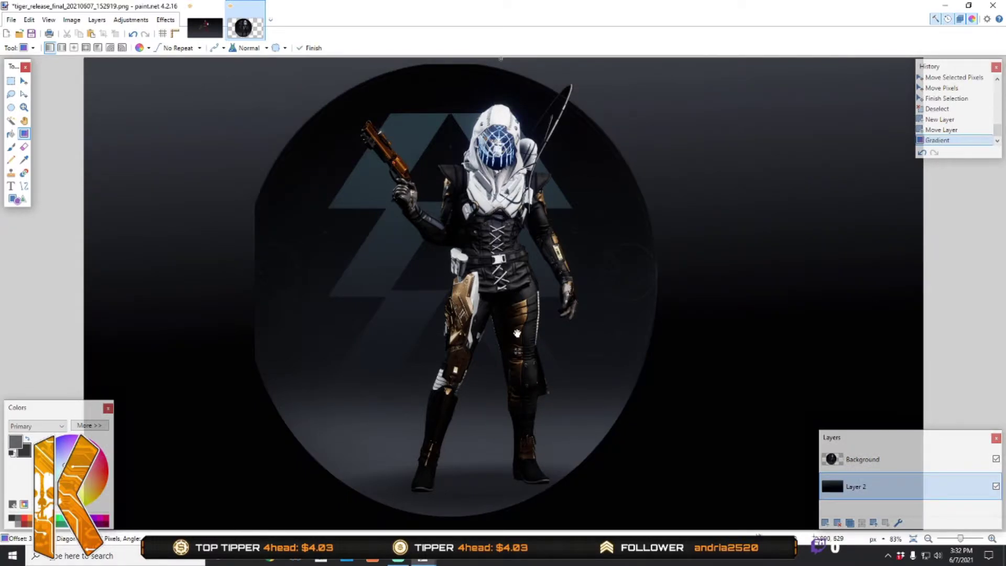
pyautogui.hotkey('ctrl', 'z')
pyautogui.moveTo(516, 527); pyautogui.dragTo(508, 60)
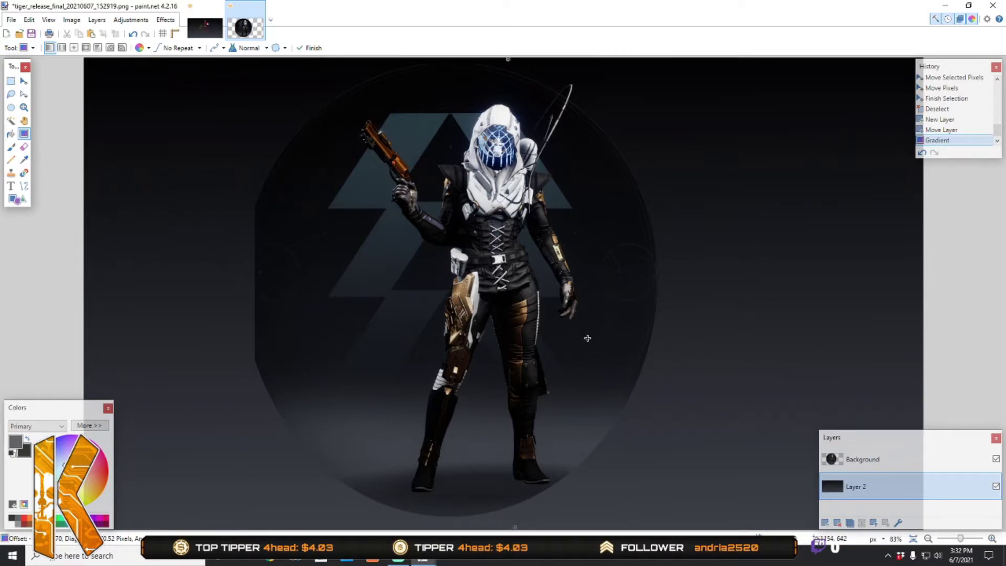
pyautogui.press('Return')
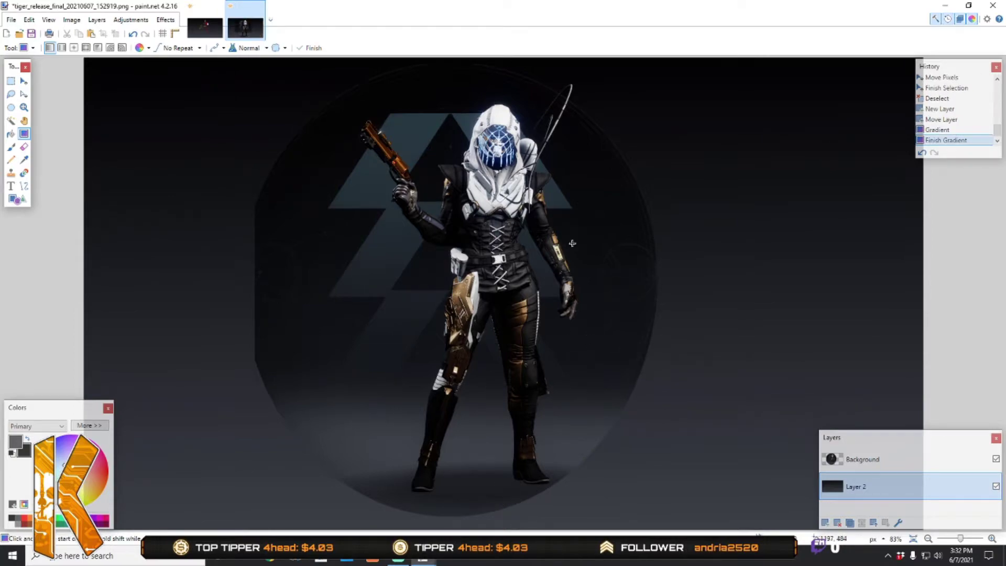
# - Add noise to the gradient layer with intensity 33 and color saturation 0
pyautogui.click(166, 20)
pyautogui.moveTo(179, 85)
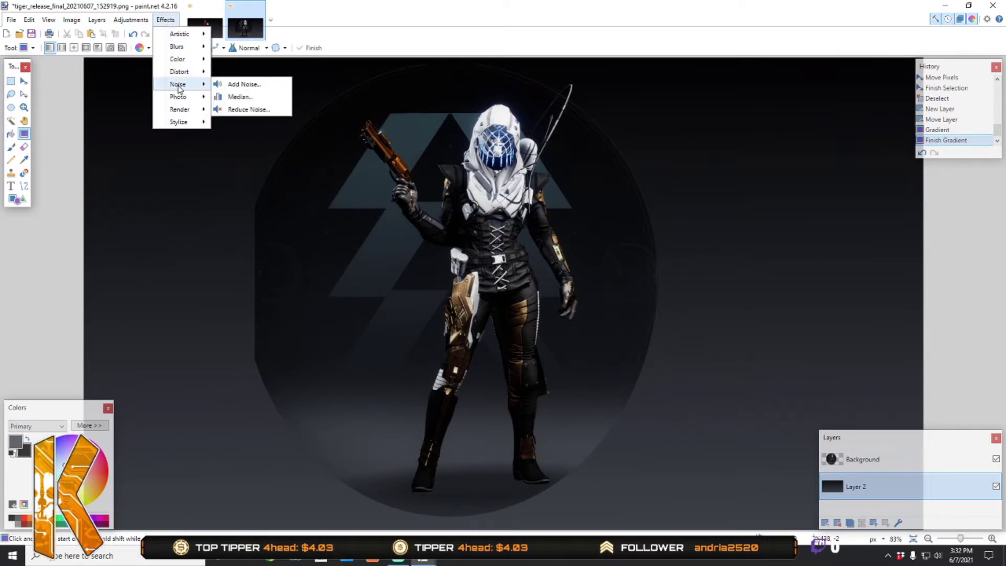
pyautogui.click(240, 86)
pyautogui.moveTo(449, 272); pyautogui.dragTo(423, 272)
pyautogui.moveTo(492, 246); pyautogui.dragTo(464, 251)
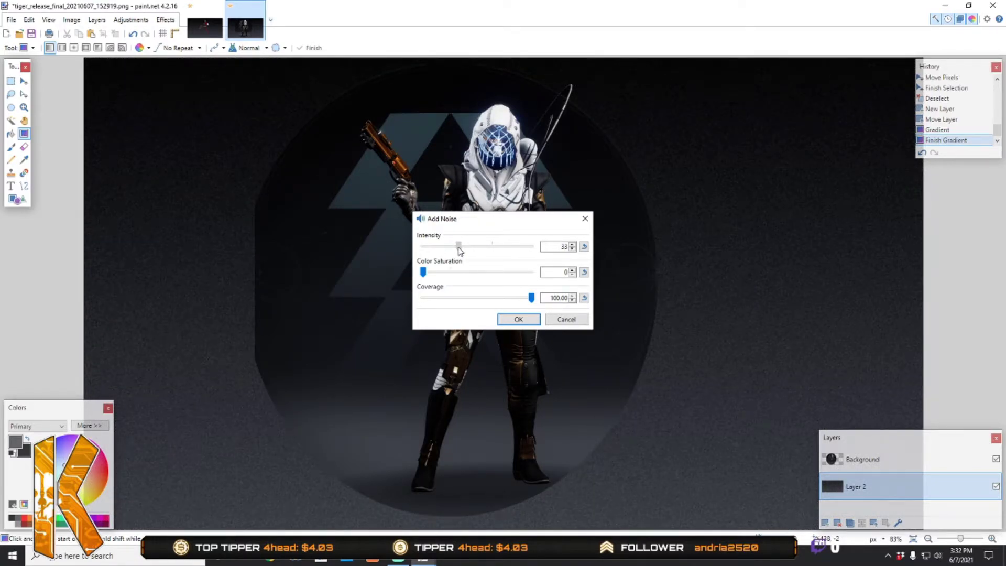
pyautogui.click(518, 320)
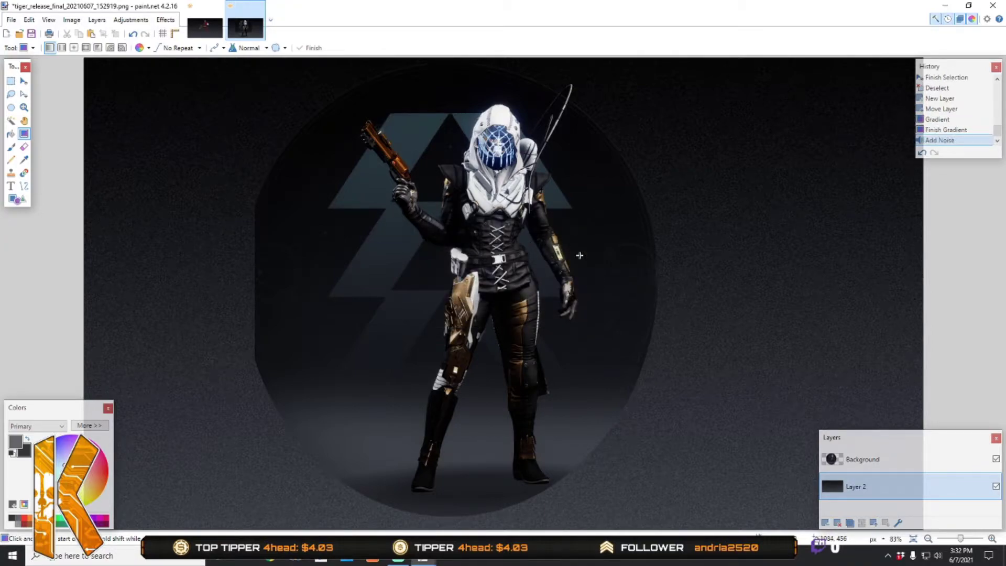
# - Set the blend mode of the Hunter's Background layer to Lighten
pyautogui.click(845, 459)
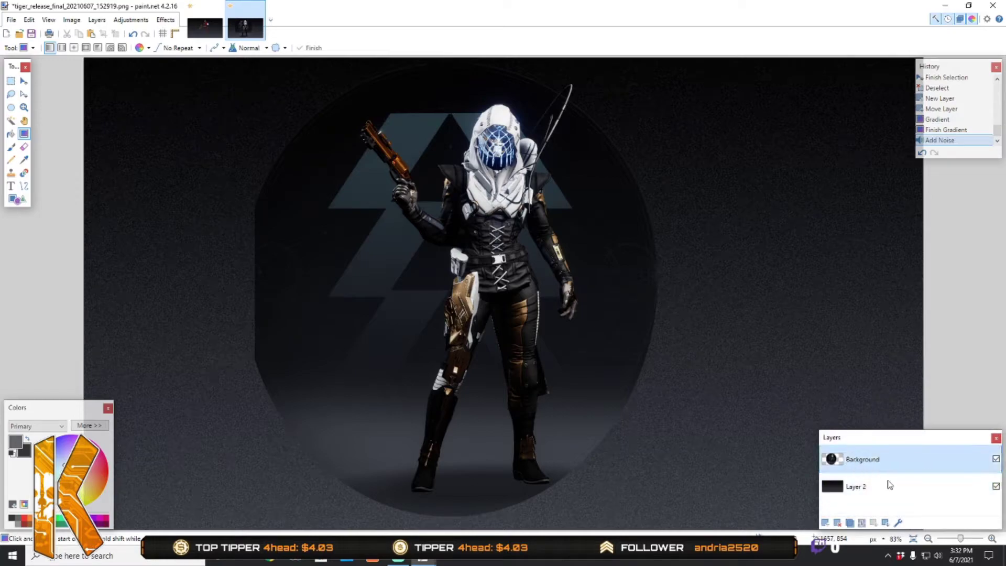
pyautogui.click(898, 522)
pyautogui.click(461, 283)
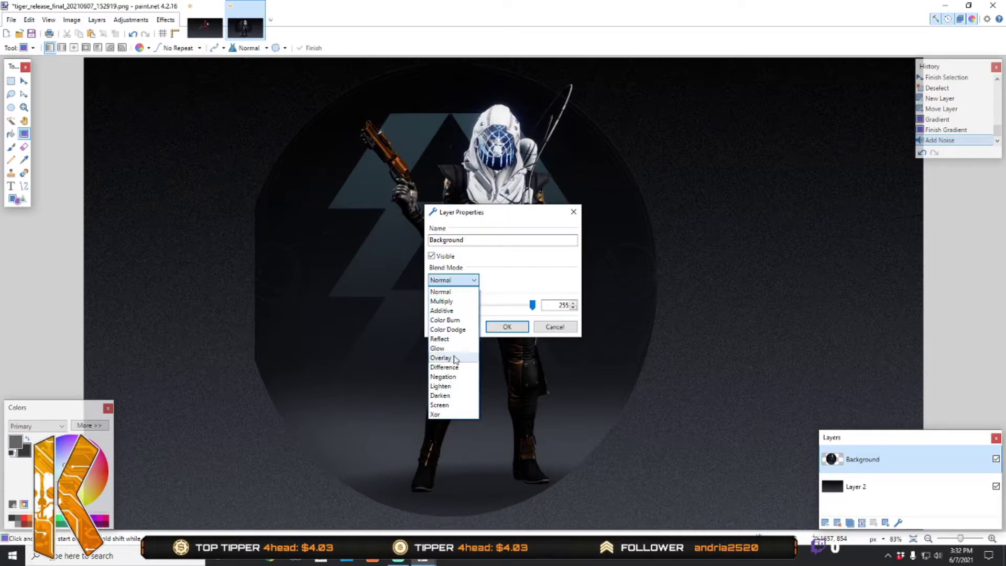
pyautogui.click(453, 386)
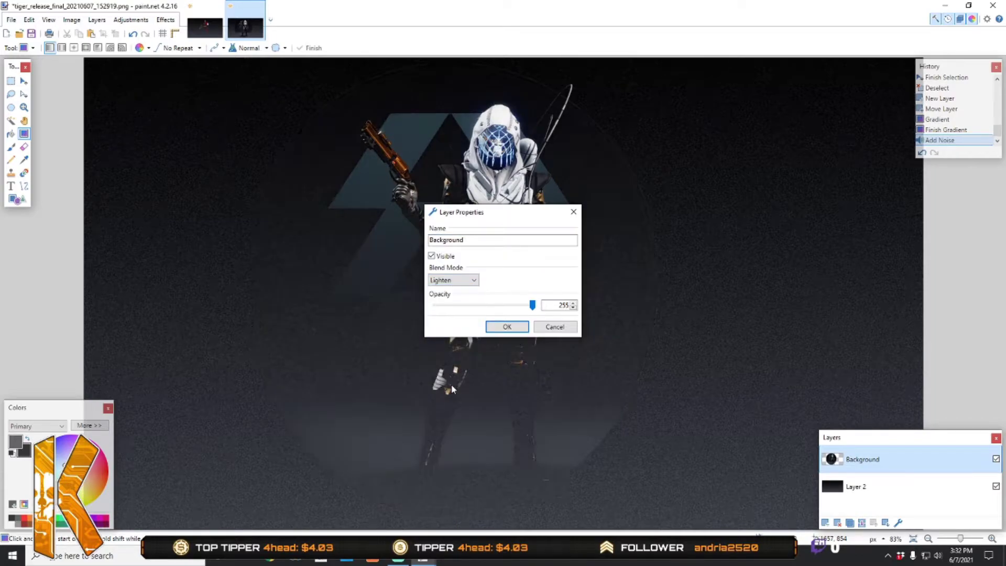
pyautogui.click(507, 327)
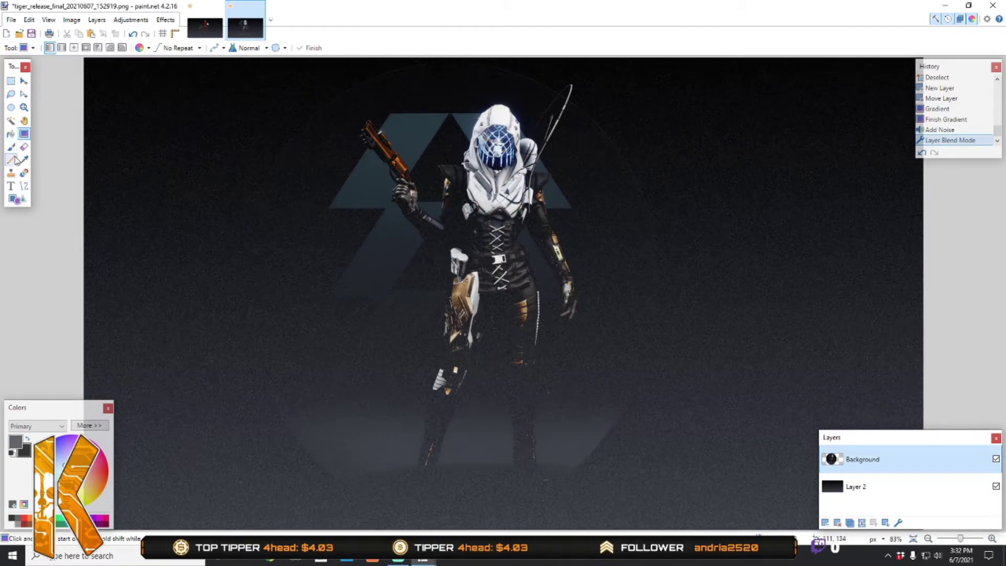
# - Erase the grey floor patches beside and between the Hunter's legs using the Magic Wand at 32% tolerance
pyautogui.click(11, 120)
pyautogui.click(388, 445)
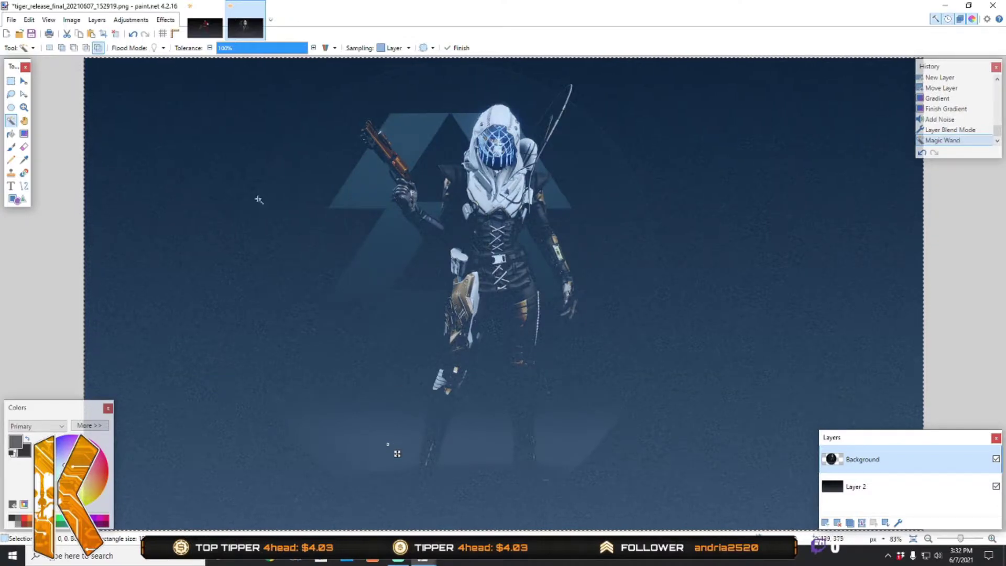
pyautogui.moveTo(307, 49); pyautogui.dragTo(247, 51)
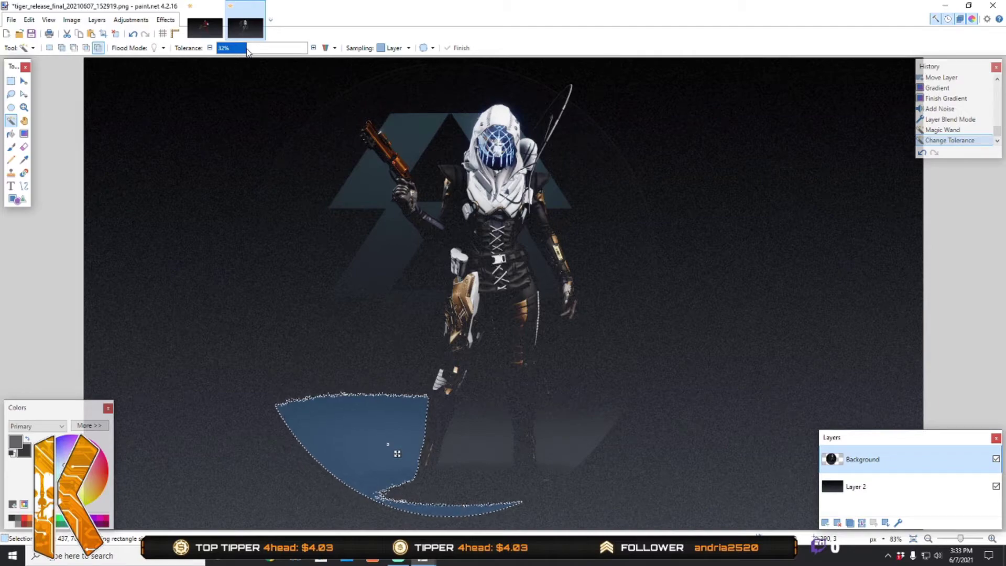
pyautogui.press('Delete')
pyautogui.click(469, 443)
pyautogui.press('Delete')
pyautogui.click(571, 441)
pyautogui.press('Delete')
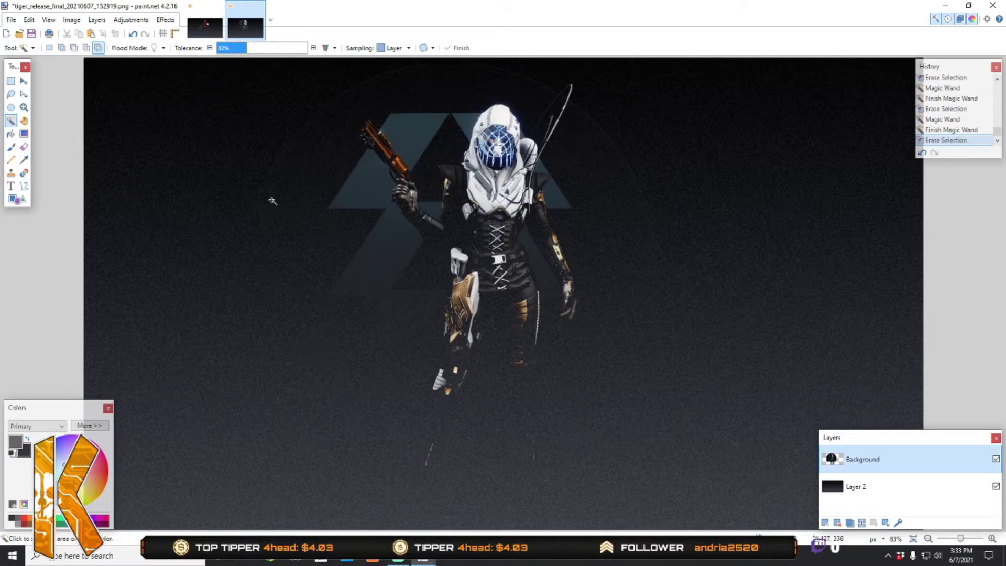
# - Compare with the other open wallpaper image and try selecting the remaining dark backdrop around the Hunter with the Magic Wand
pyautogui.click(205, 25)
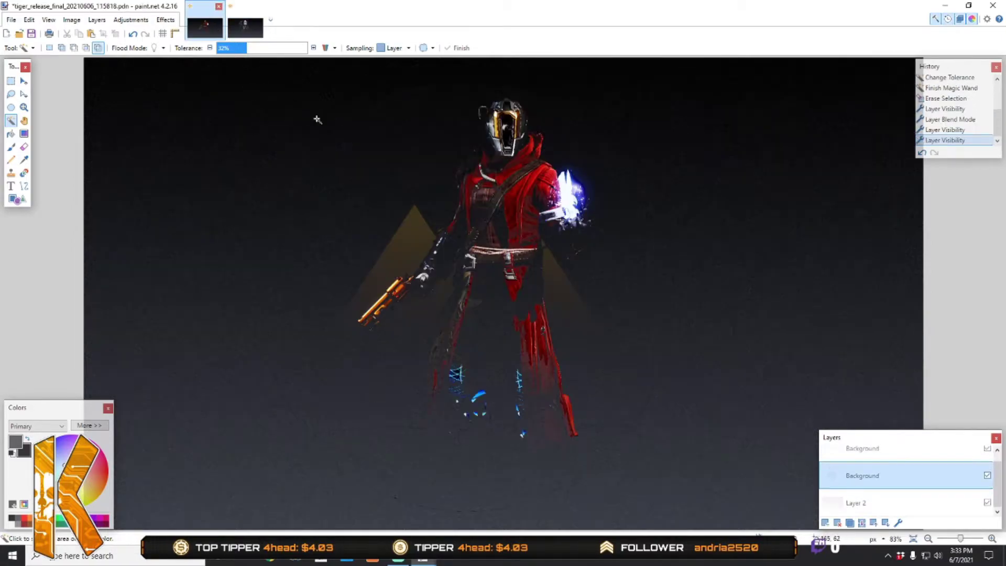
pyautogui.click(245, 27)
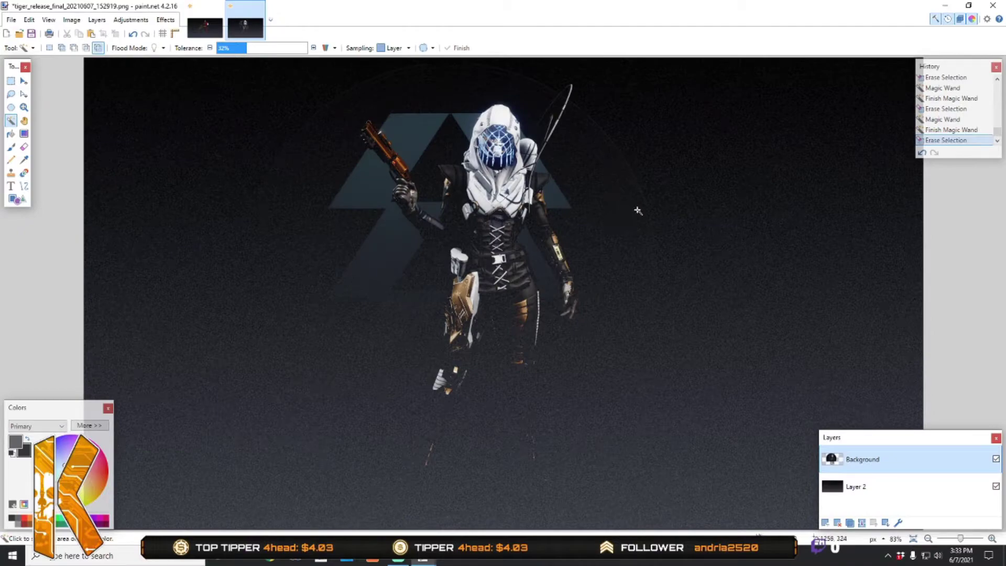
pyautogui.click(608, 161)
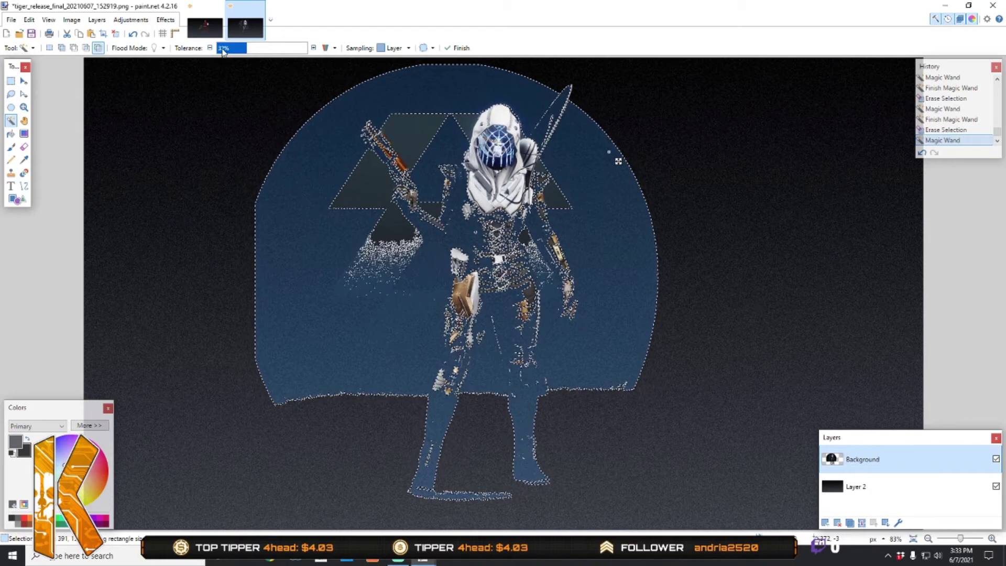
pyautogui.hotkey('ctrl', 'd')
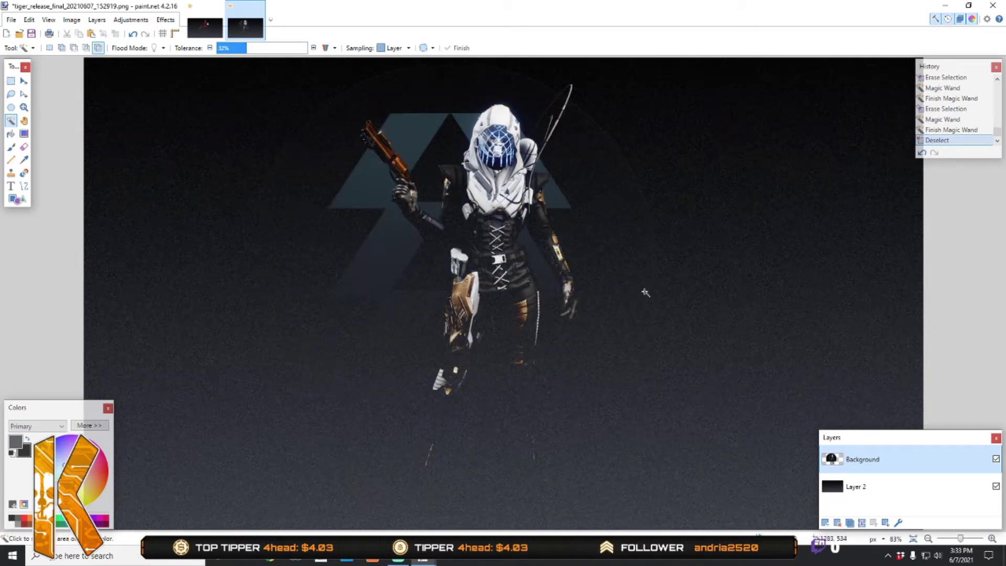